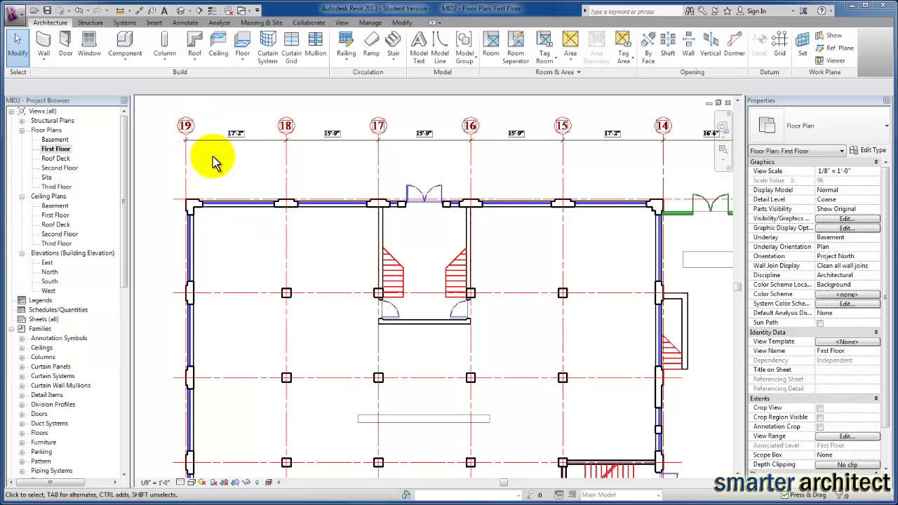
# - Start the Wall tool with Basic Wall: Generic - 15 3/4" as the wall type
pyautogui.click(48, 63)
pyautogui.click(42, 75)
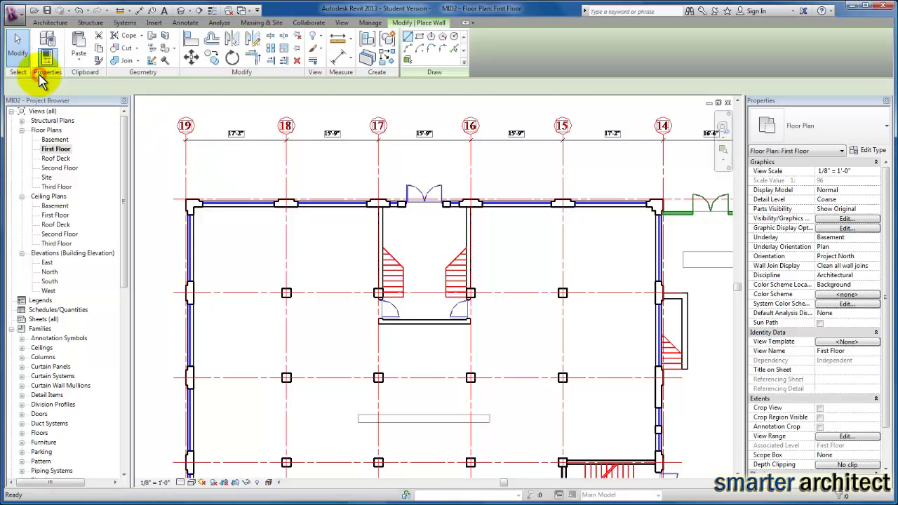
pyautogui.click(877, 130)
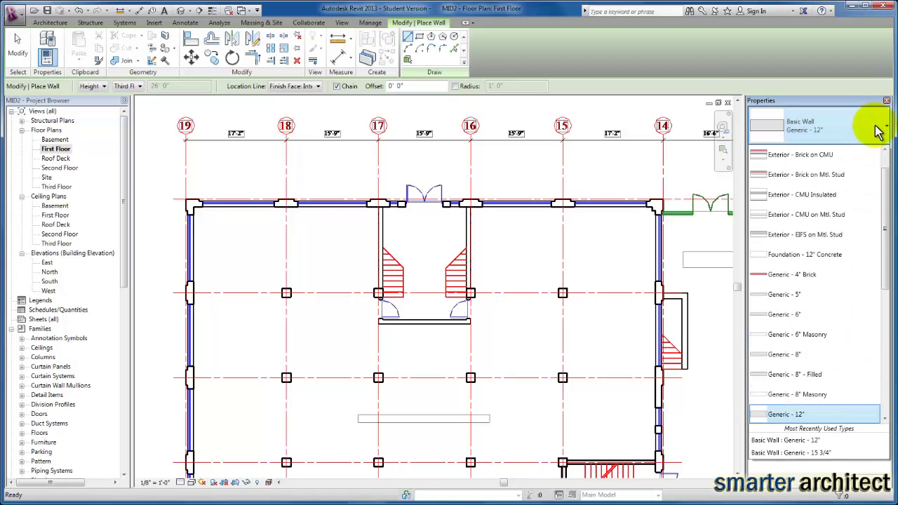
pyautogui.click(816, 453)
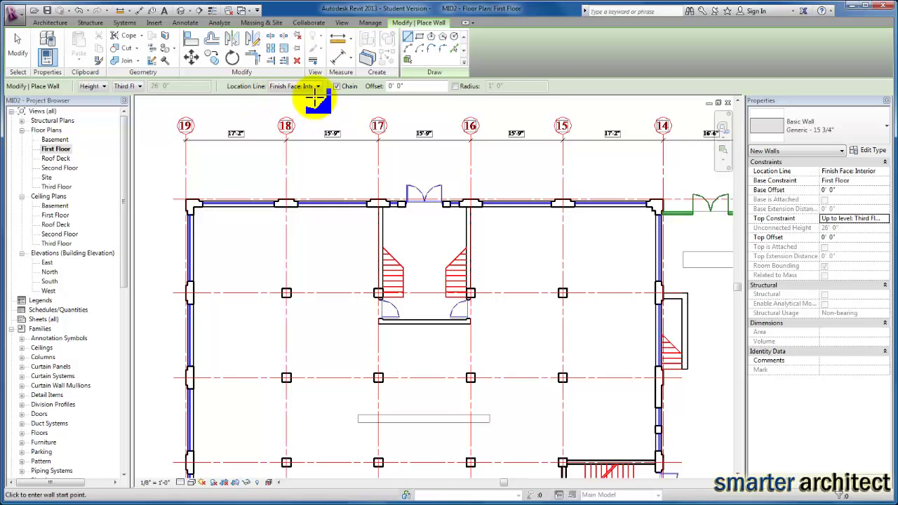
# - Set the wall Location Line to Finish Face: Exterior and zoom in on the grid 18 pilaster
pyautogui.click(318, 86)
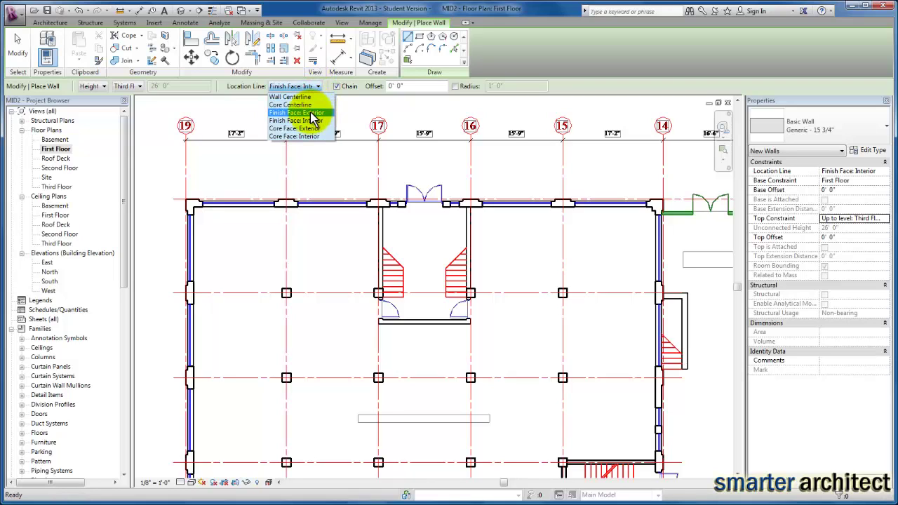
pyautogui.click(311, 113)
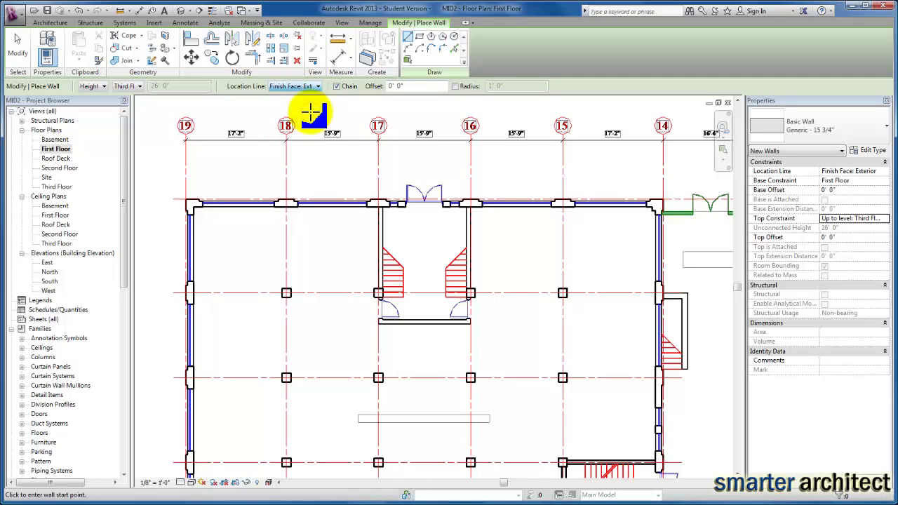
pyautogui.scroll(5, 282, 203)
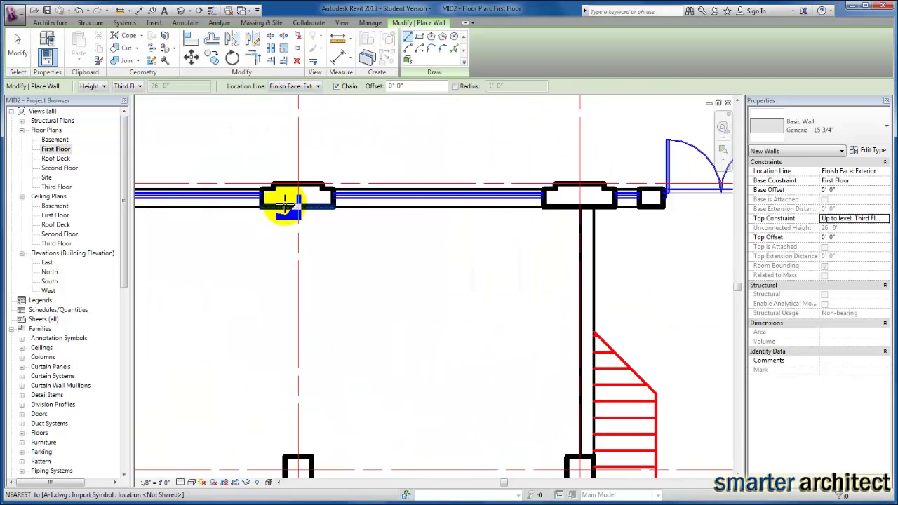
pyautogui.scroll(5, 282, 209)
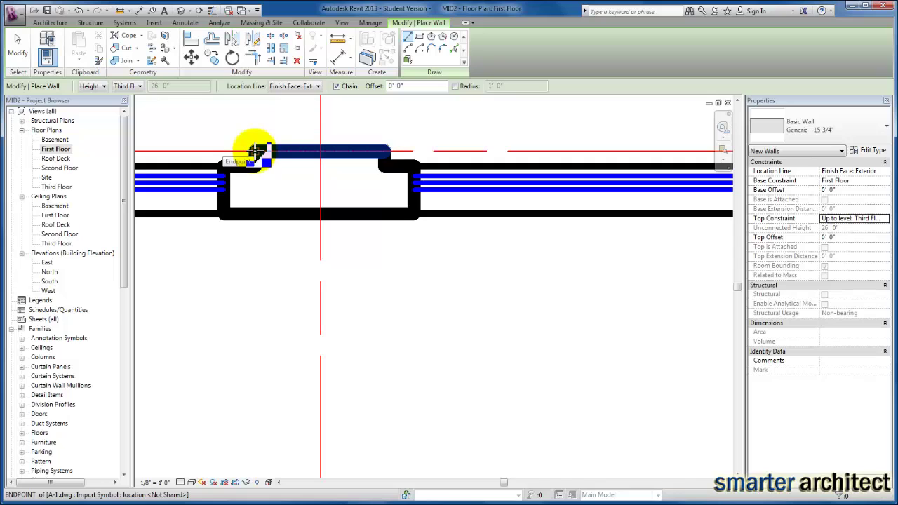
# - Turn on Thin Lines so walls and pilasters show as single thin lines
pyautogui.click(342, 23)
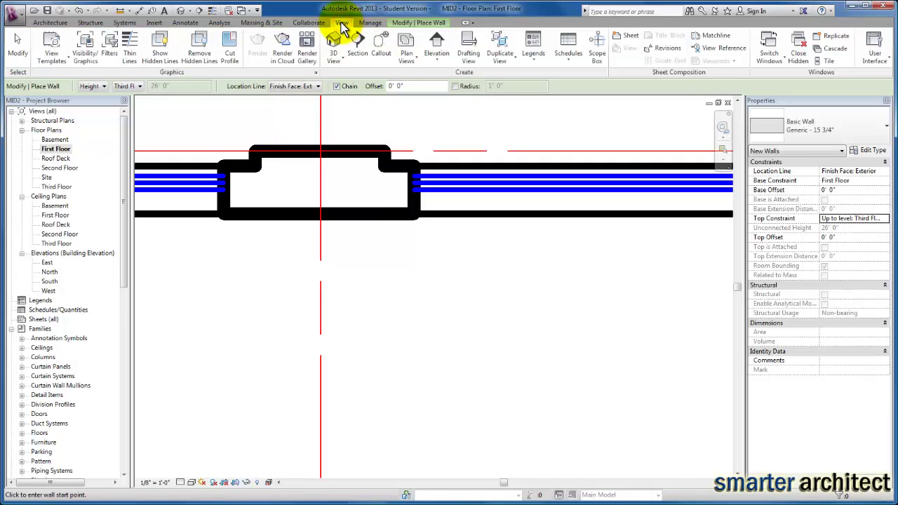
pyautogui.click(130, 45)
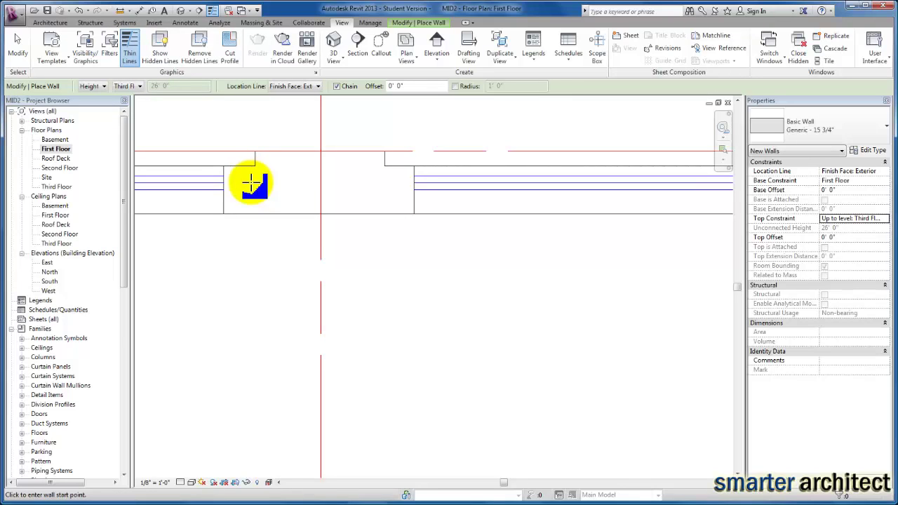
pyautogui.scroll(-1, 252, 183)
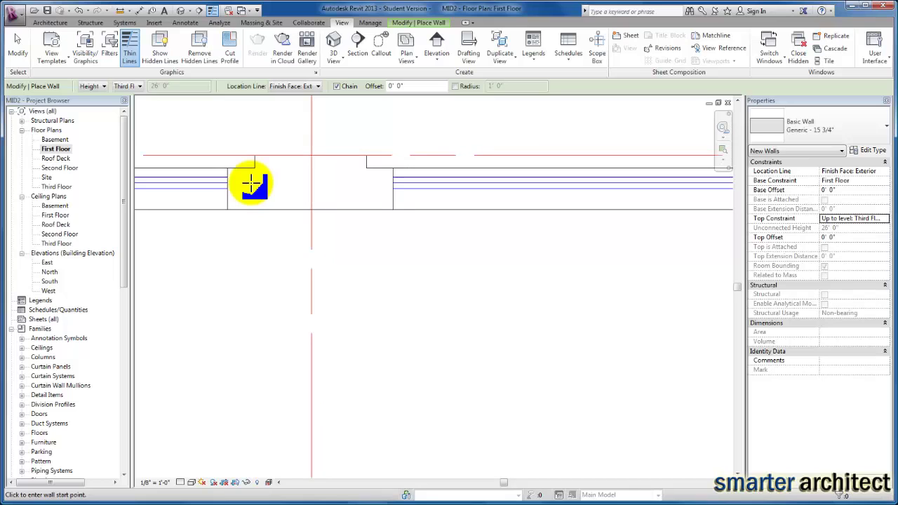
# - Reconfirm Finish Face: Exterior as the wall location line
pyautogui.click(405, 23)
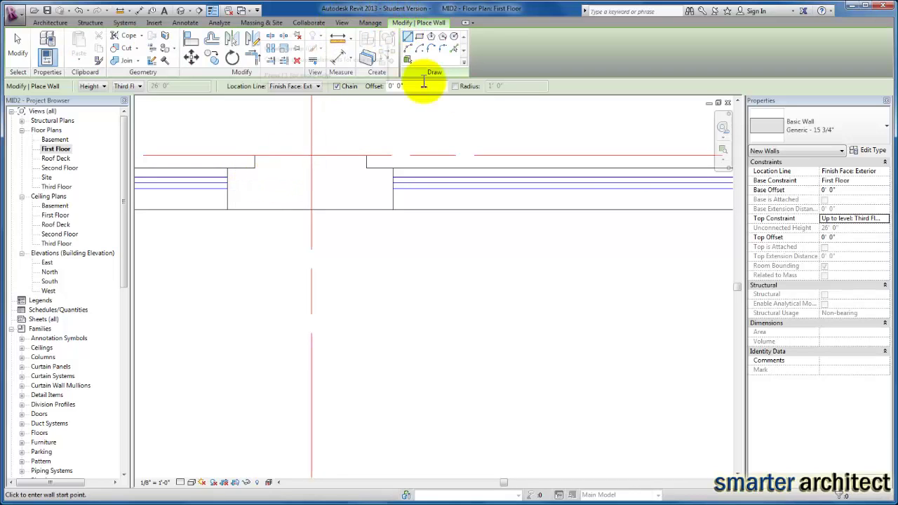
pyautogui.click(318, 87)
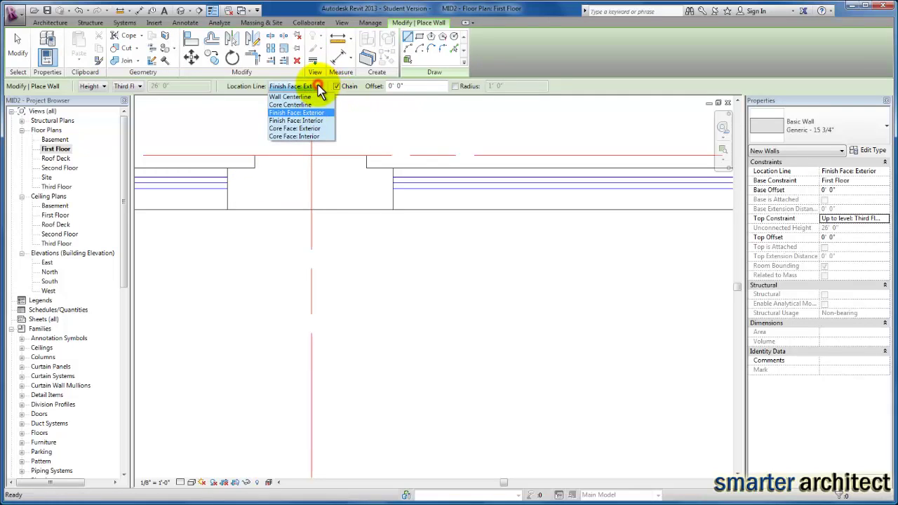
pyautogui.click(315, 113)
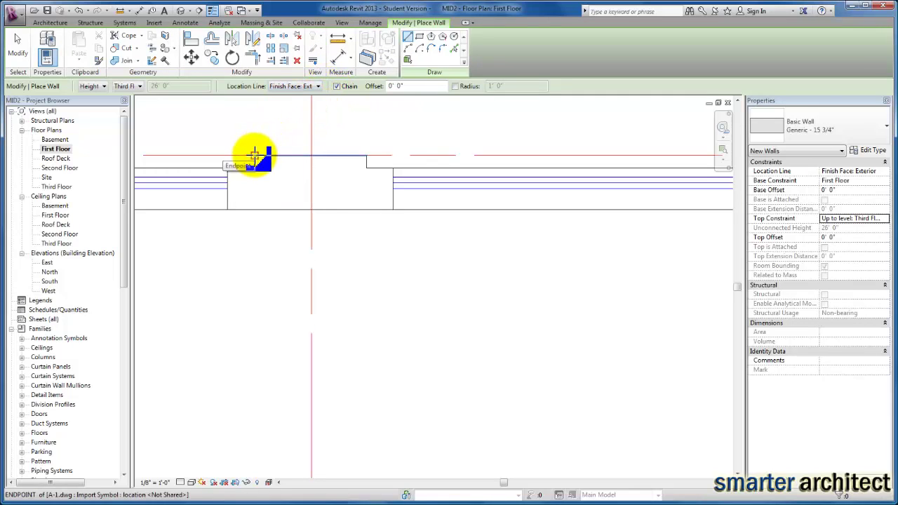
# - Draw a short wall across the pilaster's outer face, then exit wall placement
pyautogui.click(254, 153)
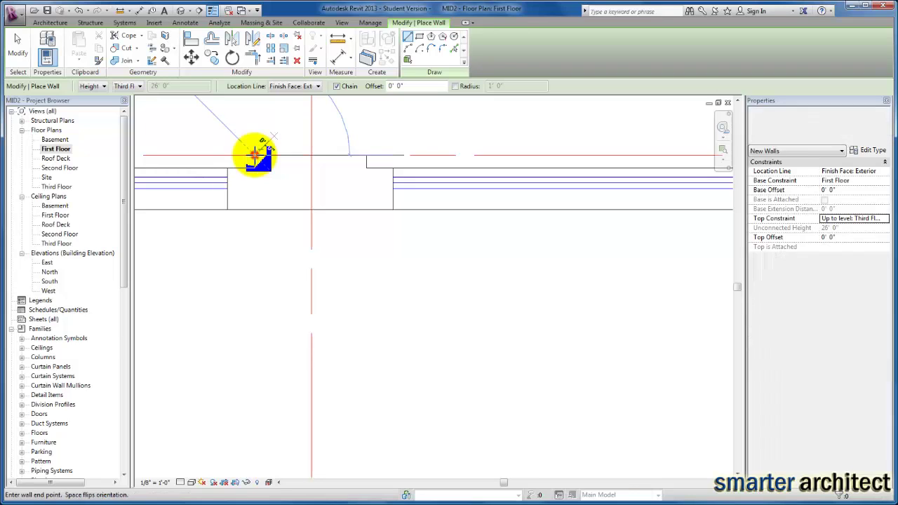
pyautogui.click(367, 154)
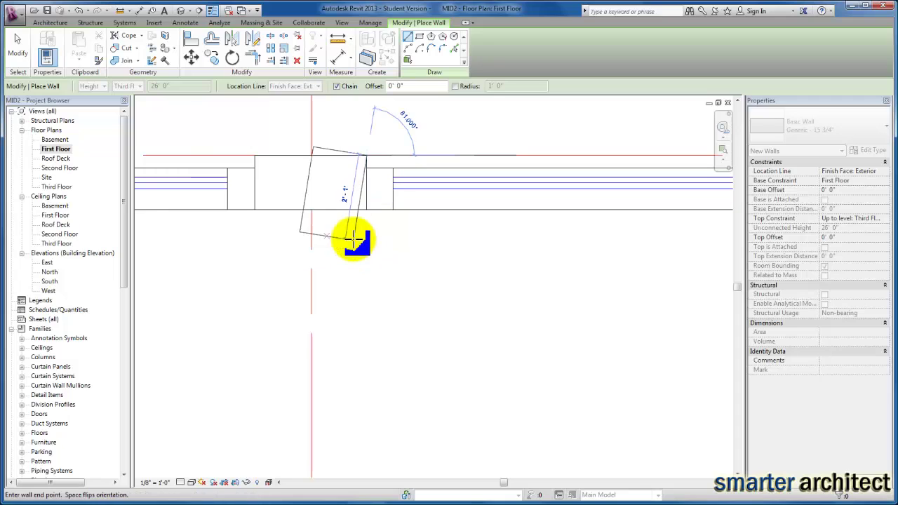
pyautogui.press('Escape')
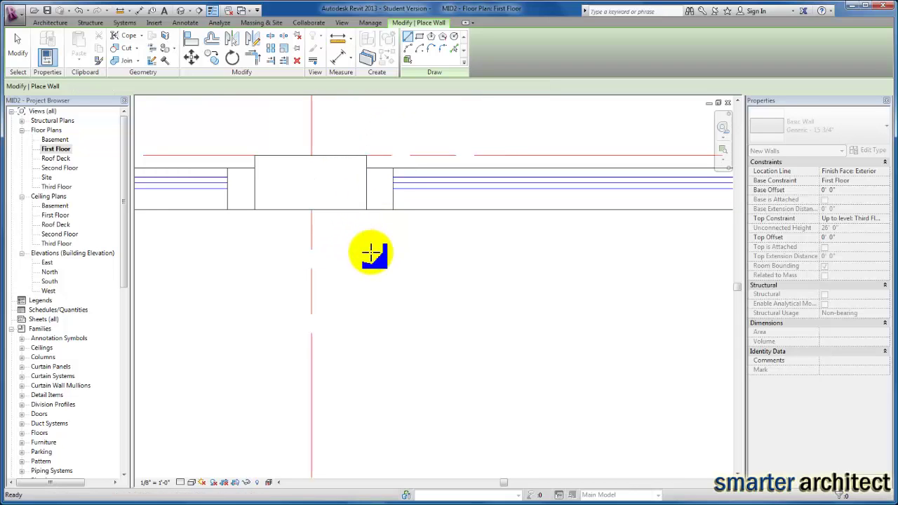
pyautogui.press('Escape')
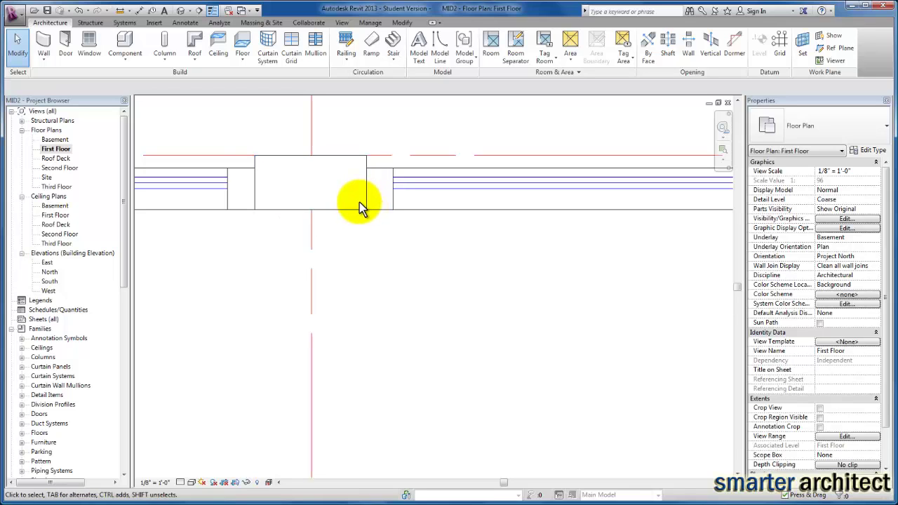
# - Restart wall placement with Chain turned off, viewing the doors and stairs on the top wall
pyautogui.click(46, 46)
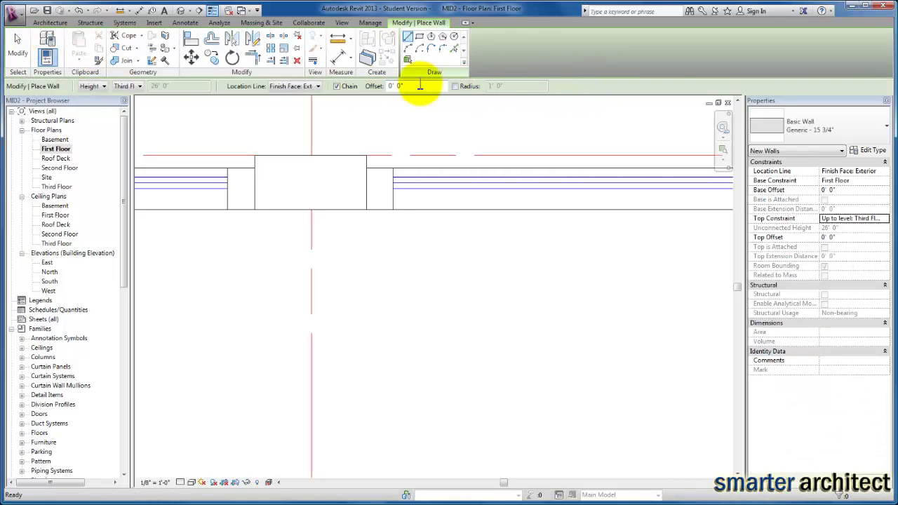
pyautogui.click(339, 87)
pyautogui.scroll(-2, 449, 150)
pyautogui.moveTo(457, 150); pyautogui.dragTo(325, 154, button='middle')
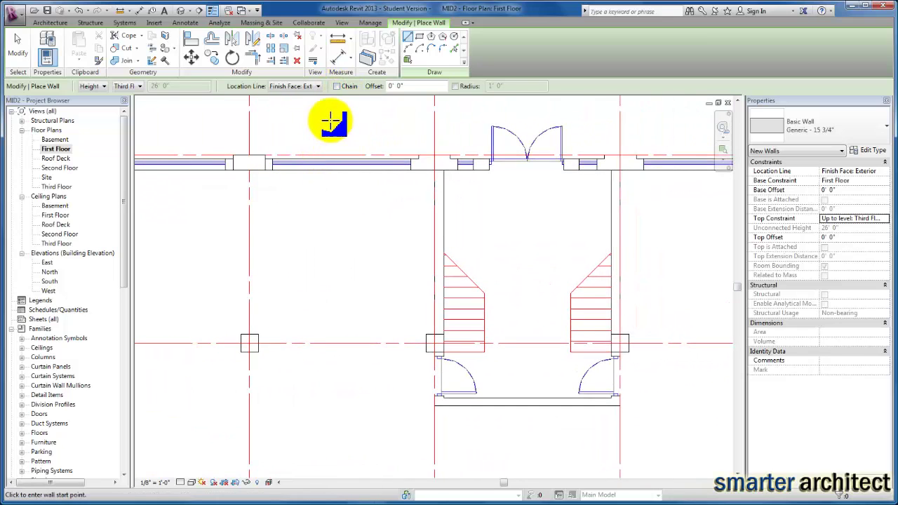
pyautogui.scroll(2, 422, 157)
pyautogui.scroll(2, 419, 153)
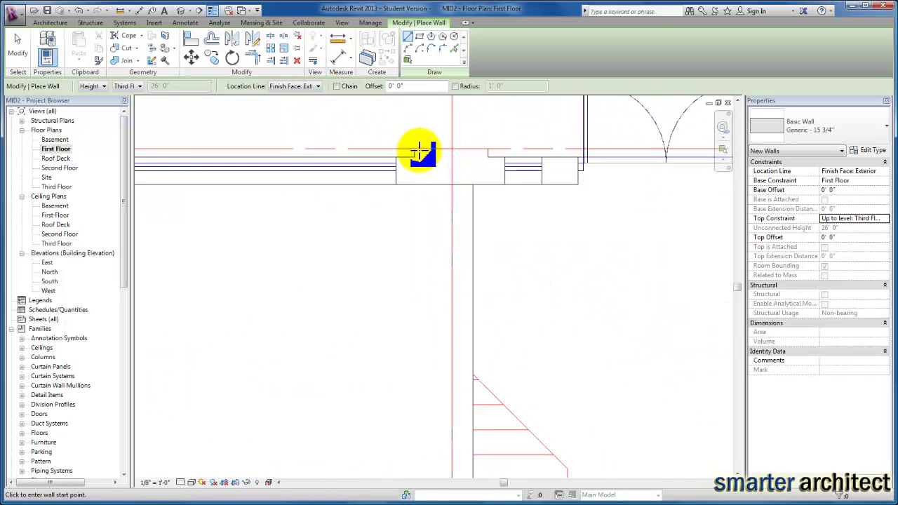
# - Trace two more north-wall pilasters with short 2'-8 1/2" wall segments
pyautogui.click(415, 149)
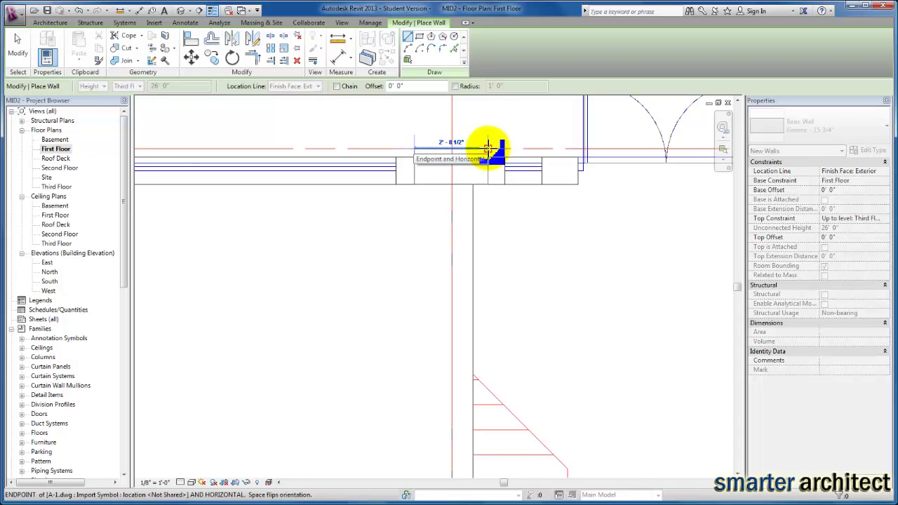
pyautogui.click(489, 147)
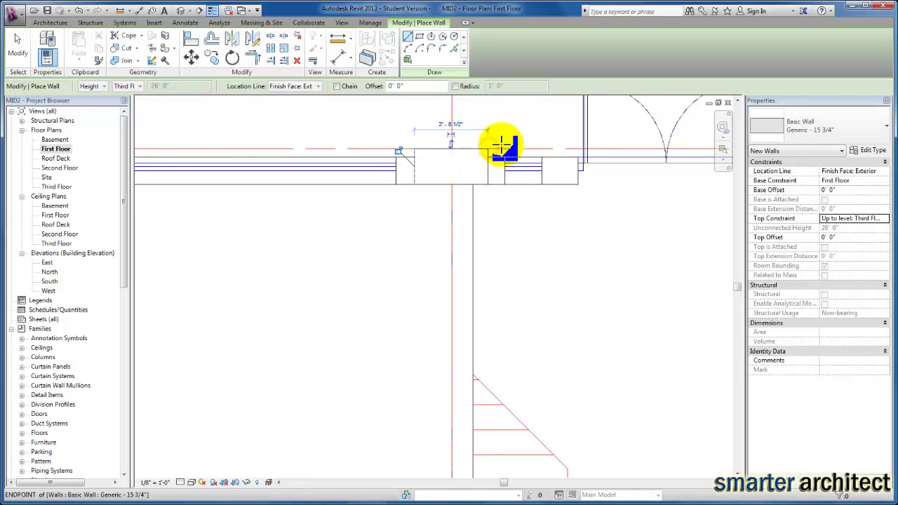
pyautogui.scroll(-2, 495, 141)
pyautogui.scroll(-2, 507, 137)
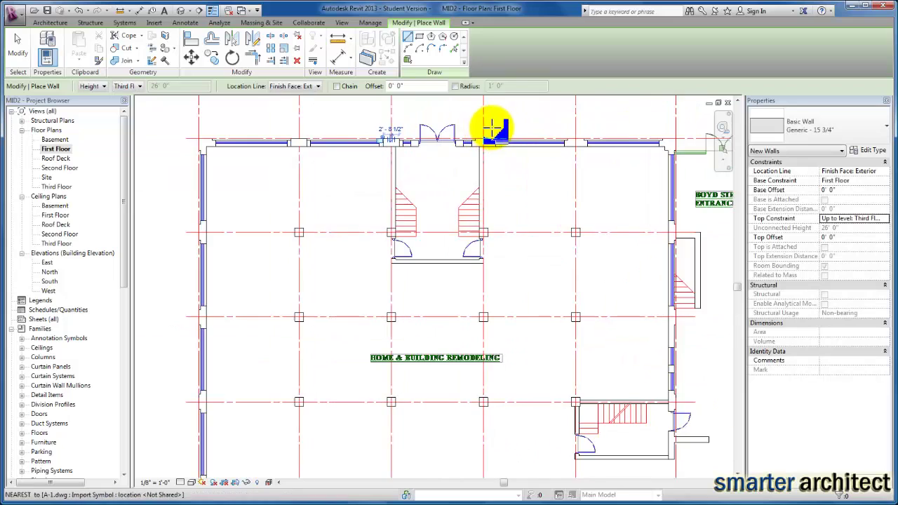
pyautogui.scroll(3, 481, 143)
pyautogui.scroll(3, 481, 142)
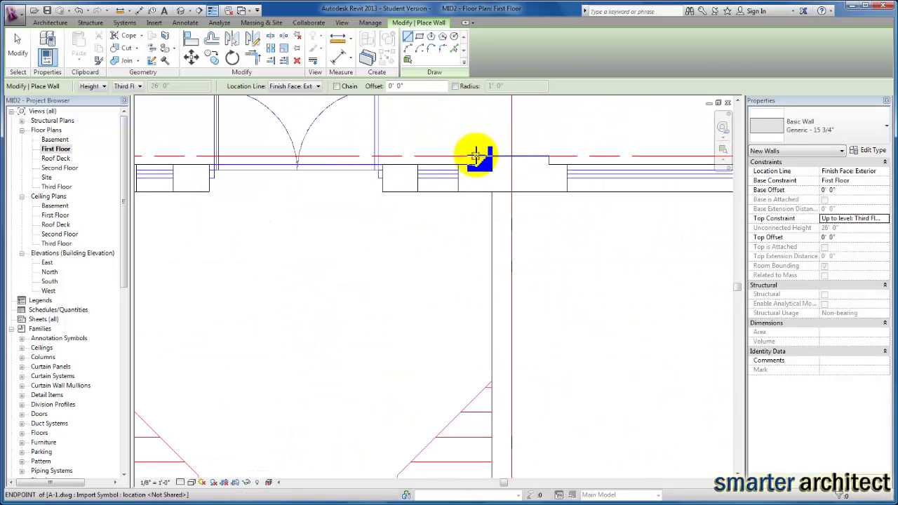
pyautogui.click(474, 155)
pyautogui.click(551, 154)
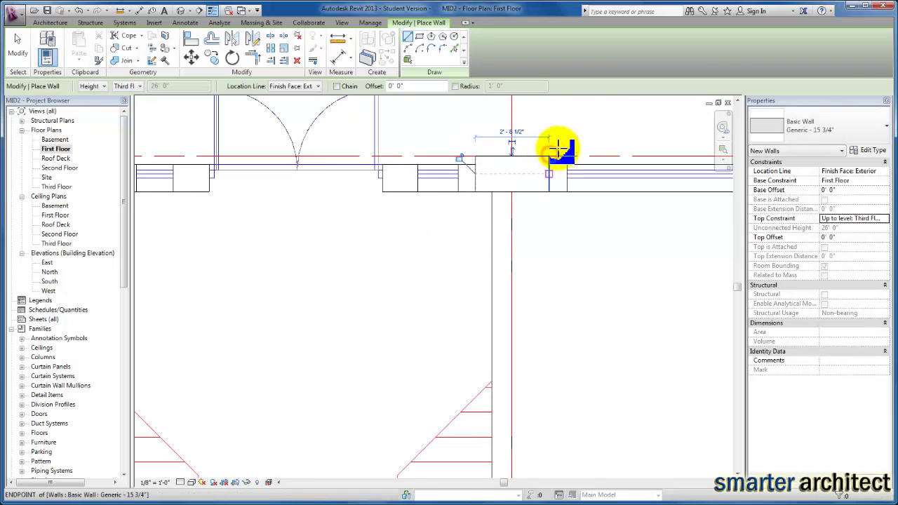
pyautogui.scroll(-2, 608, 131)
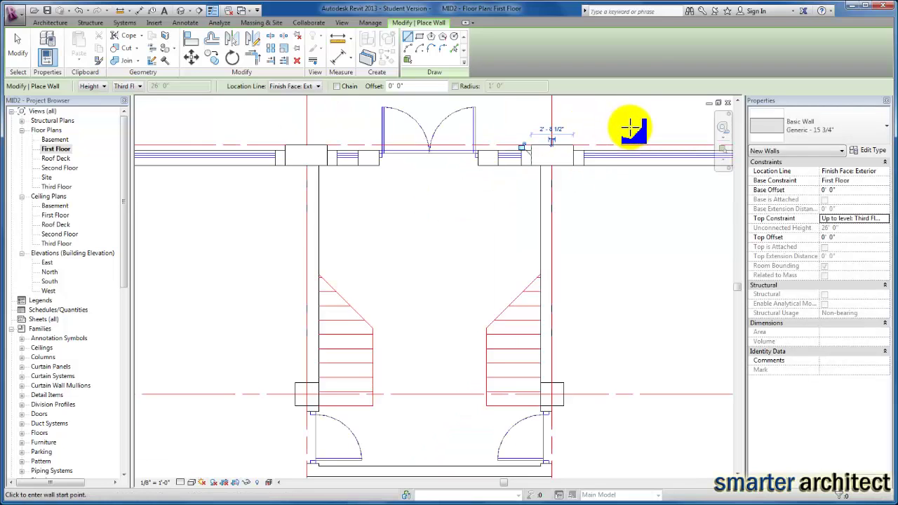
pyautogui.moveTo(631, 131)
pyautogui.mouseDown(button='middle')
pyautogui.moveTo(511, 140)
pyautogui.moveTo(361, 200)
pyautogui.mouseUp(button='middle')
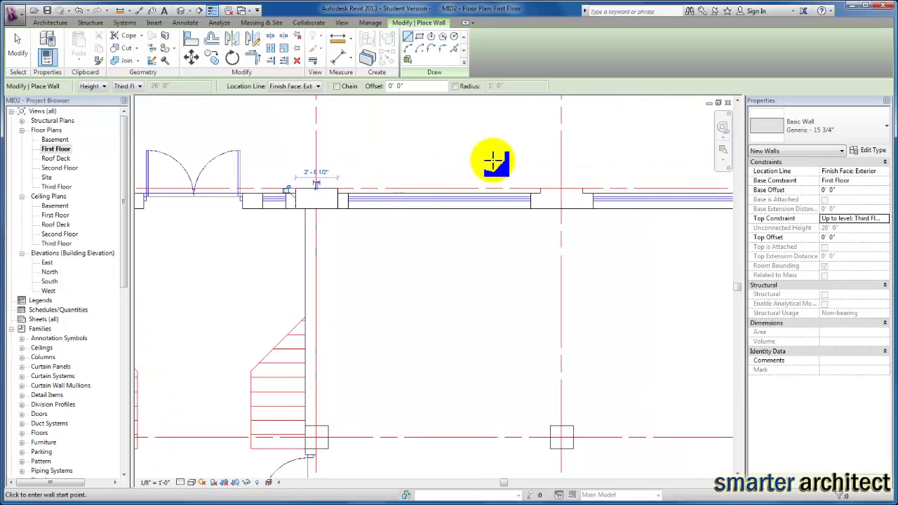
# - Turn on Chain and start a wall at the next pilaster's corner
pyautogui.click(336, 87)
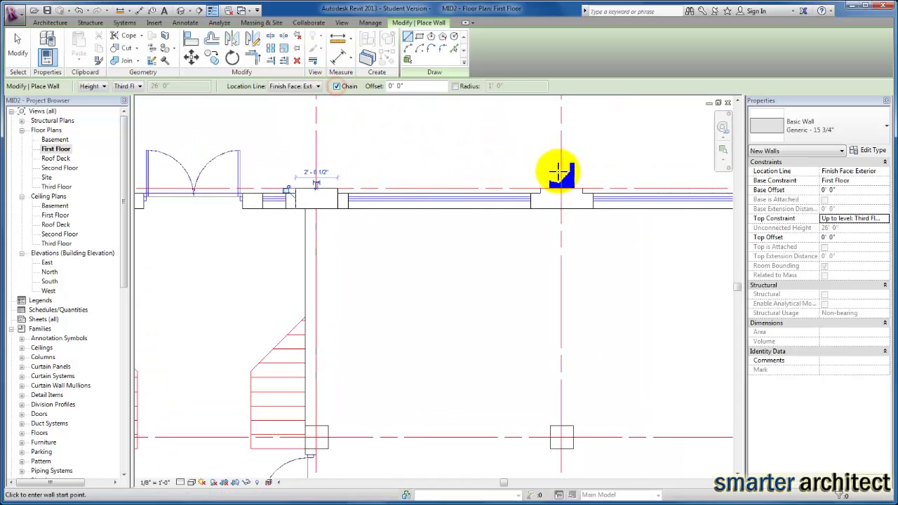
pyautogui.scroll(3, 539, 188)
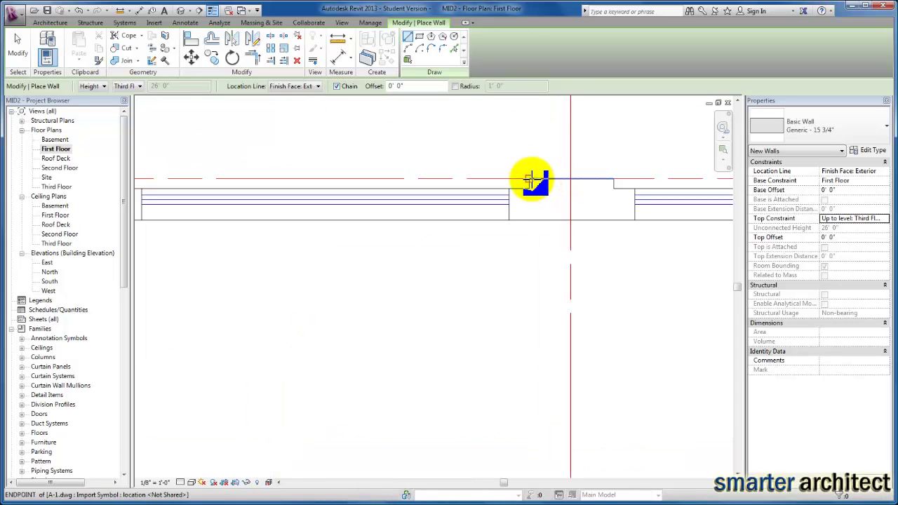
pyautogui.click(529, 179)
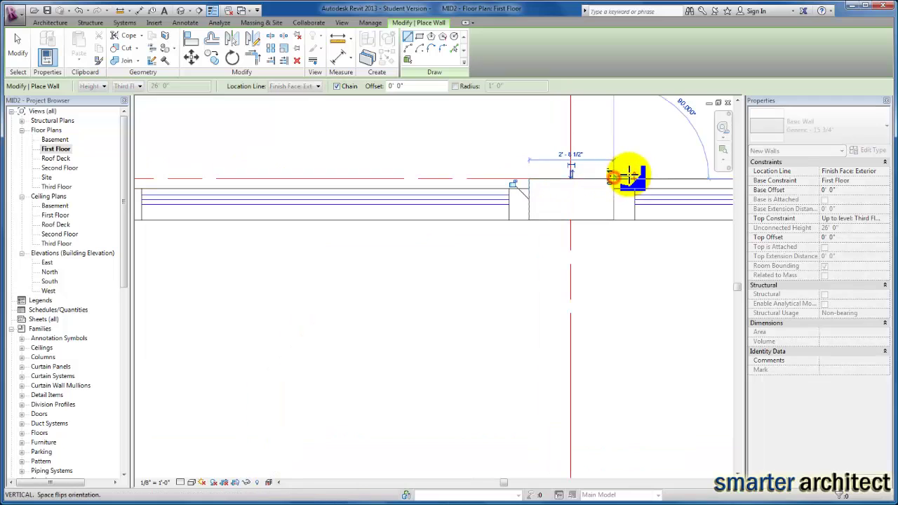
pyautogui.scroll(-2, 625, 176)
pyautogui.scroll(-1, 652, 150)
pyautogui.moveTo(592, 164)
pyautogui.mouseDown(button='middle')
pyautogui.moveTo(559, 181)
pyautogui.moveTo(571, 180)
pyautogui.moveTo(453, 211)
pyautogui.mouseUp(button='middle')
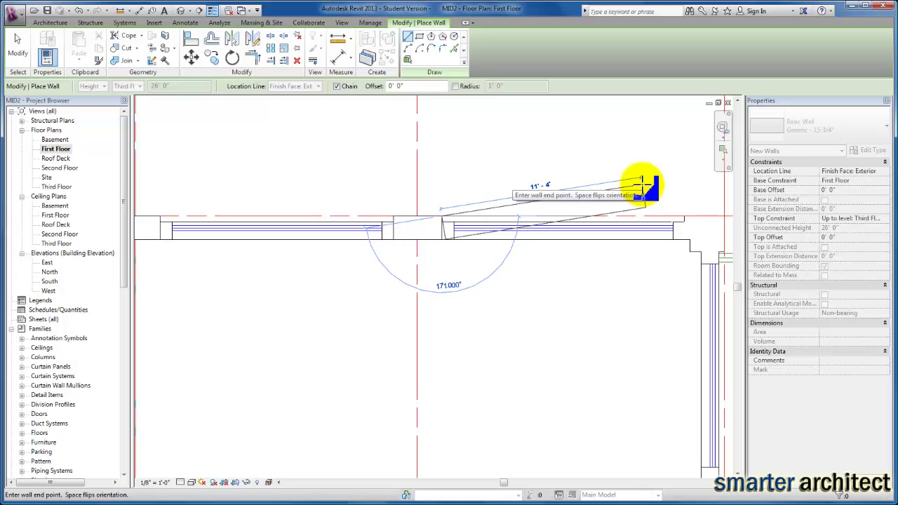
# - Cancel the unwanted wall preview and exit wall placement
pyautogui.press('Escape')
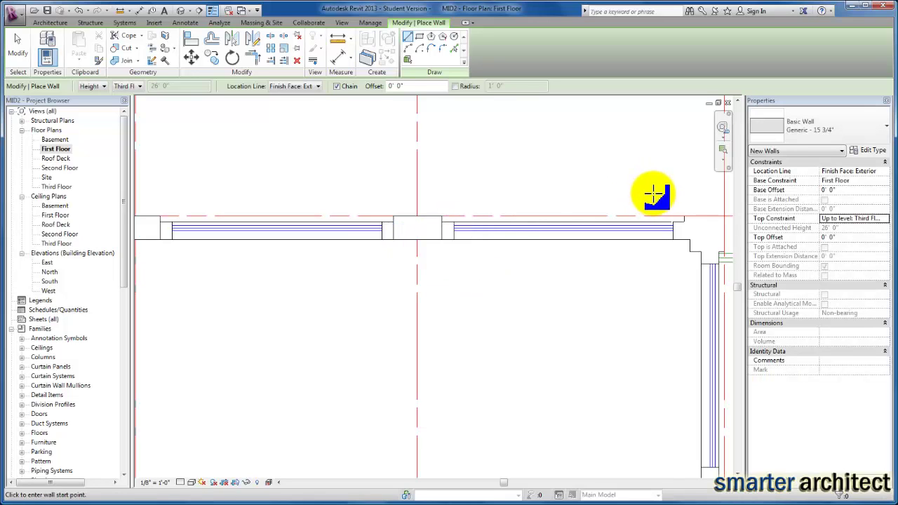
pyautogui.scroll(-2, 607, 196)
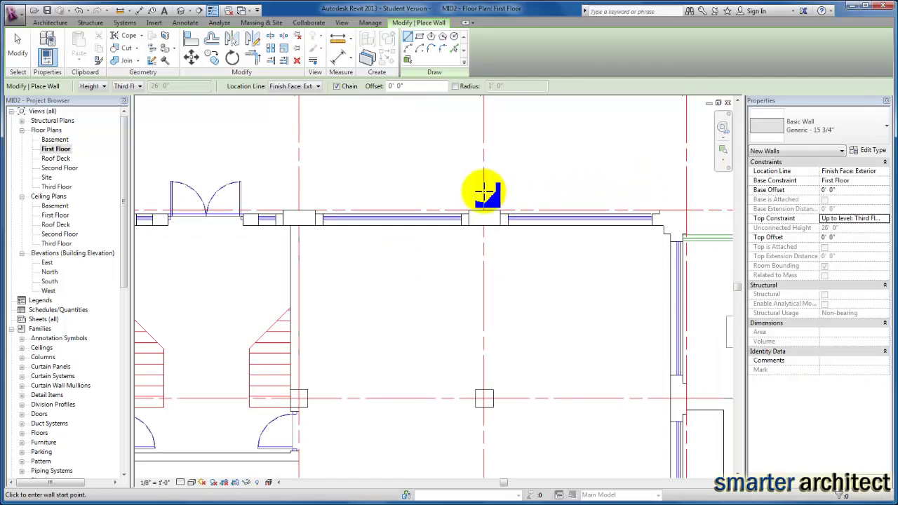
pyautogui.moveTo(449, 198); pyautogui.dragTo(571, 194, button='middle')
pyautogui.scroll(-2, 571, 194)
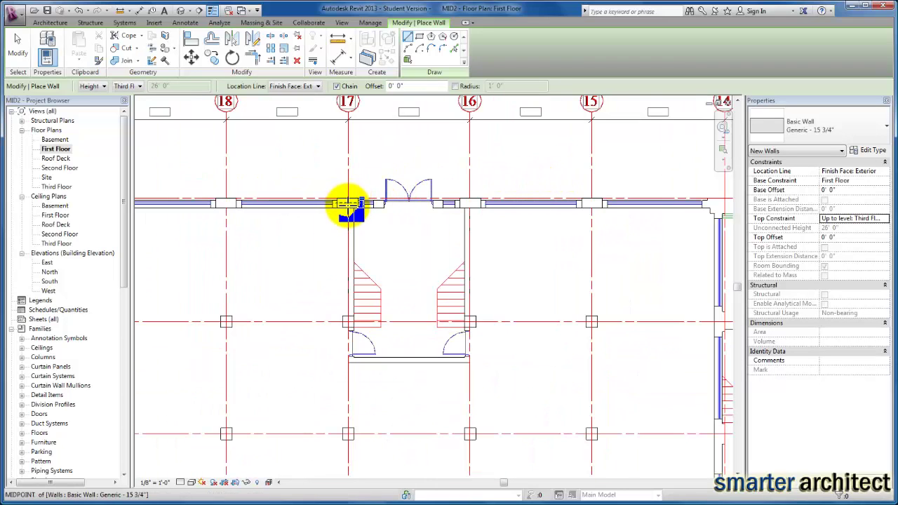
pyautogui.scroll(1, 344, 207)
pyautogui.scroll(1, 349, 204)
pyautogui.press('Escape')
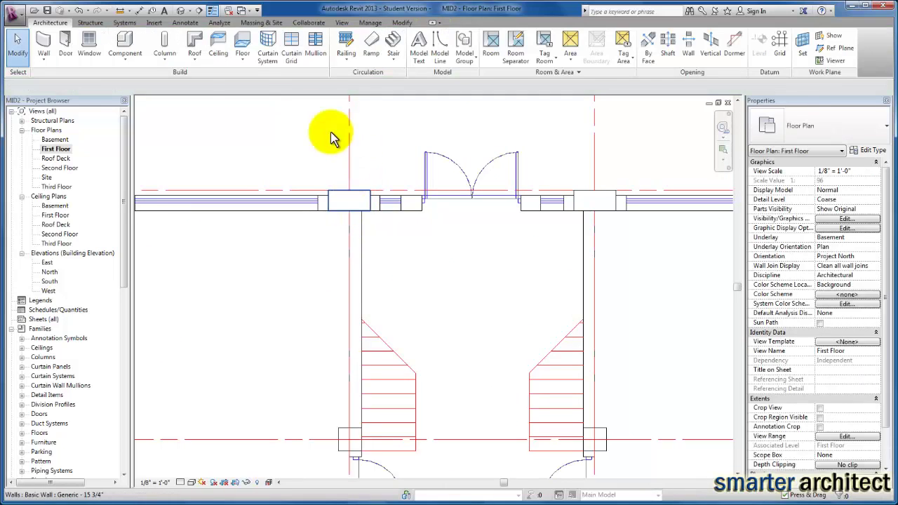
# - Restart the Wall tool with Basic Wall: Generic - 12" as the wall type
pyautogui.click(44, 46)
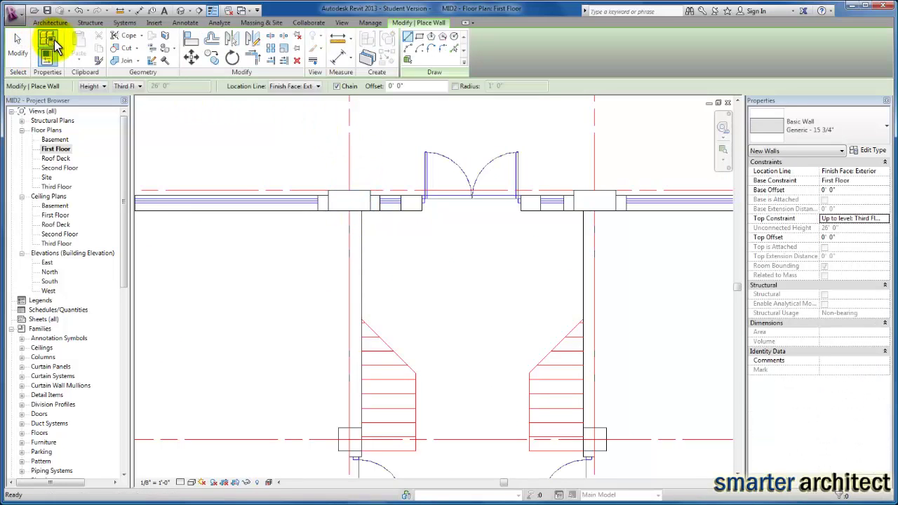
pyautogui.click(858, 132)
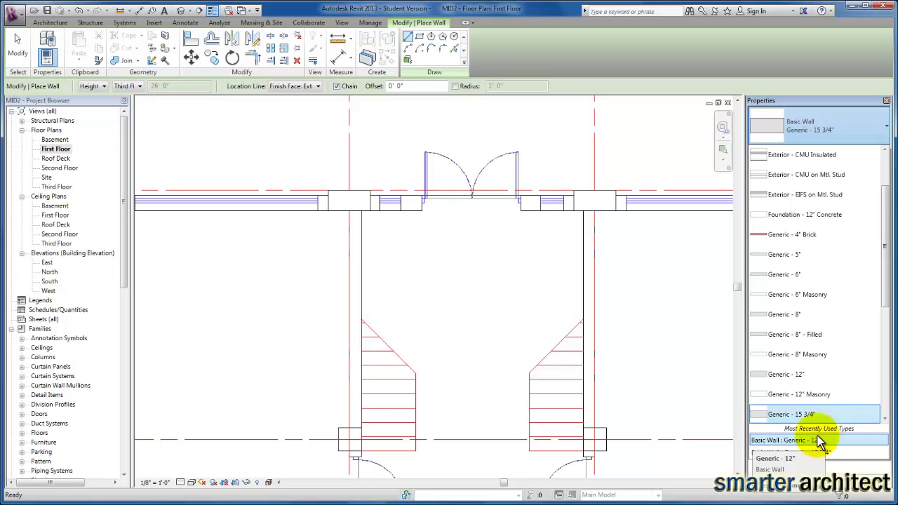
pyautogui.click(815, 440)
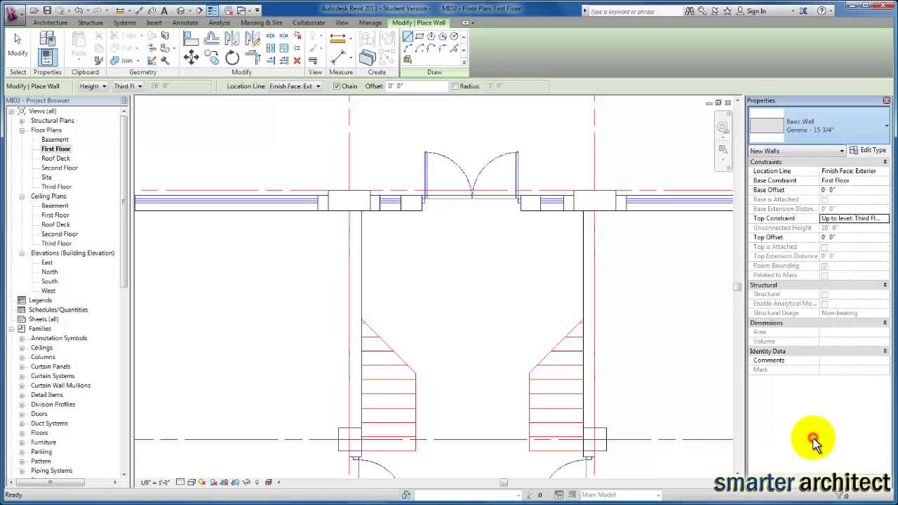
pyautogui.scroll(-3, 365, 284)
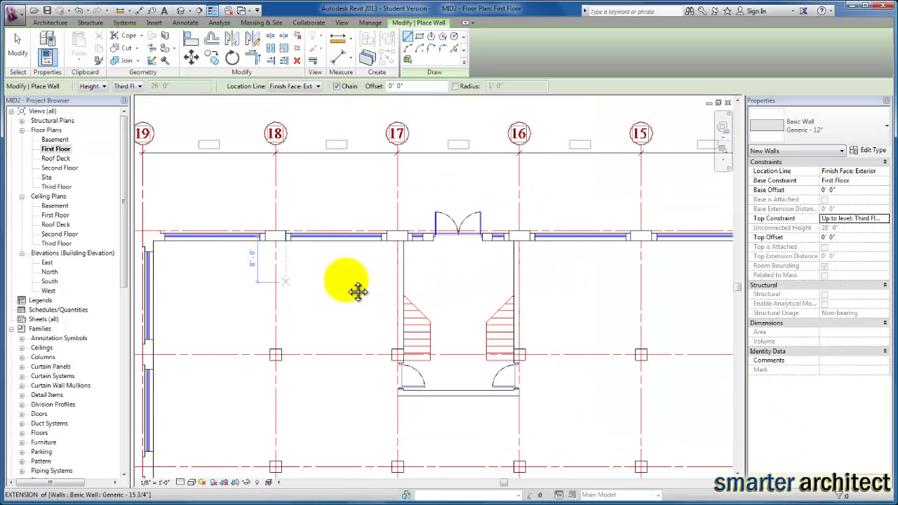
pyautogui.scroll(1, 287, 250)
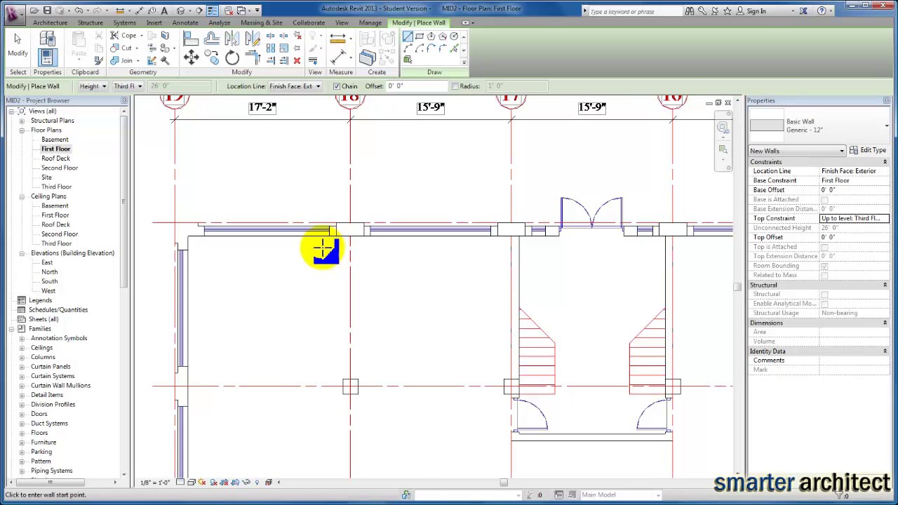
# - Set Location Line to Finish Face: Interior and start the front wall at the northwest corner
pyautogui.click(318, 87)
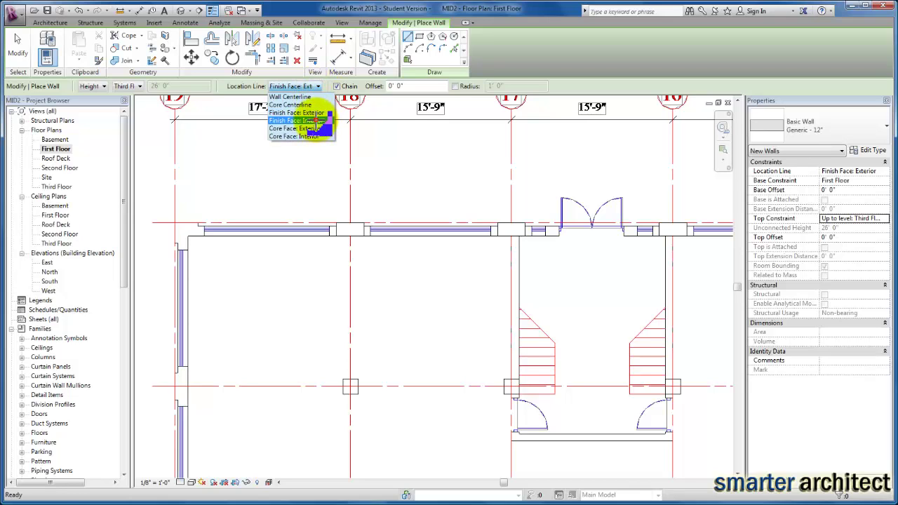
pyautogui.click(315, 120)
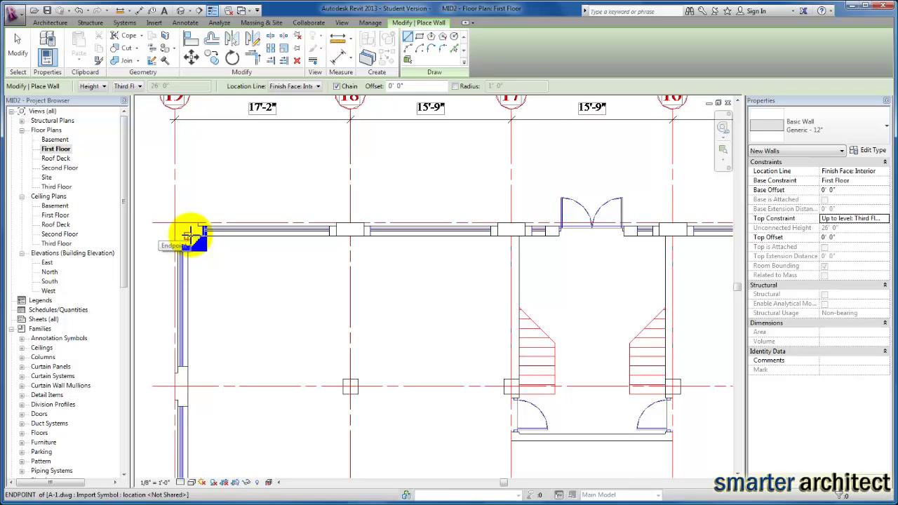
pyautogui.click(189, 235)
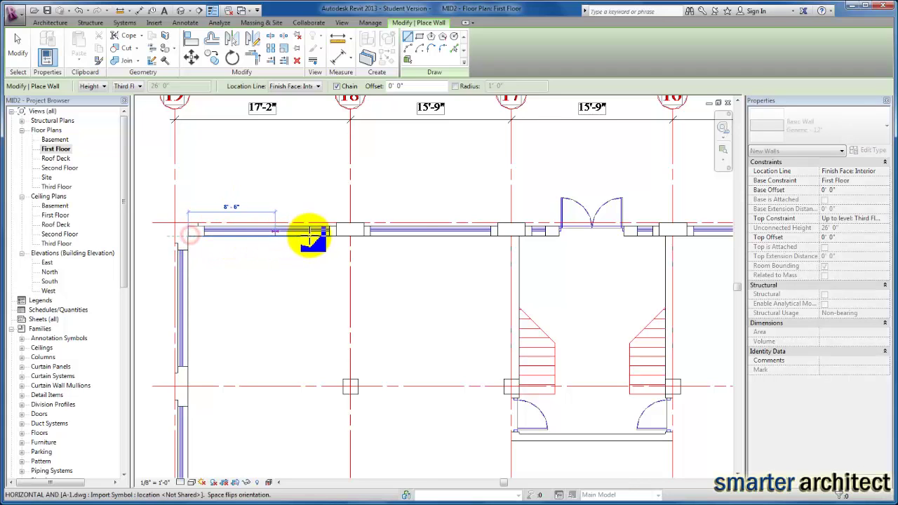
pyautogui.moveTo(545, 236); pyautogui.dragTo(276, 246, button='middle')
# - End the front wall near grid 14, add a short corner piece, then stop drawing
pyautogui.scroll(-3, 484, 244)
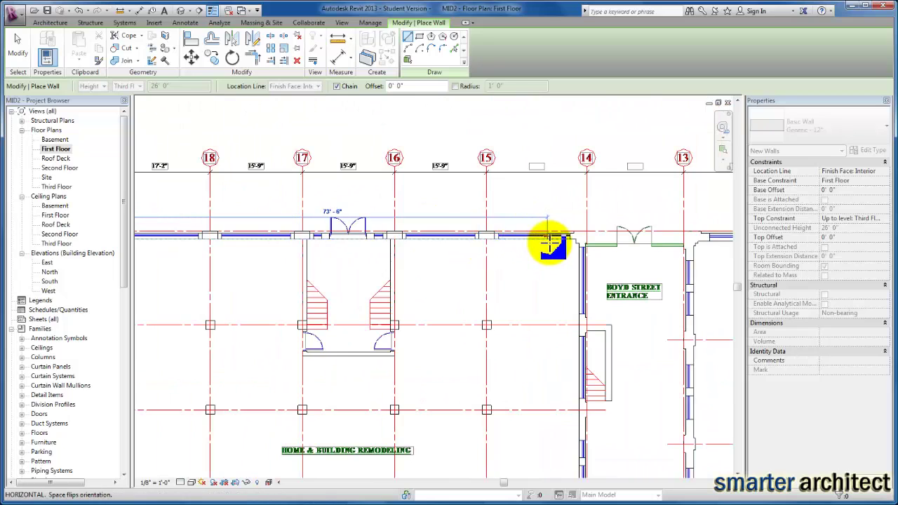
pyautogui.scroll(2, 554, 242)
pyautogui.scroll(4, 589, 238)
pyautogui.click(608, 234)
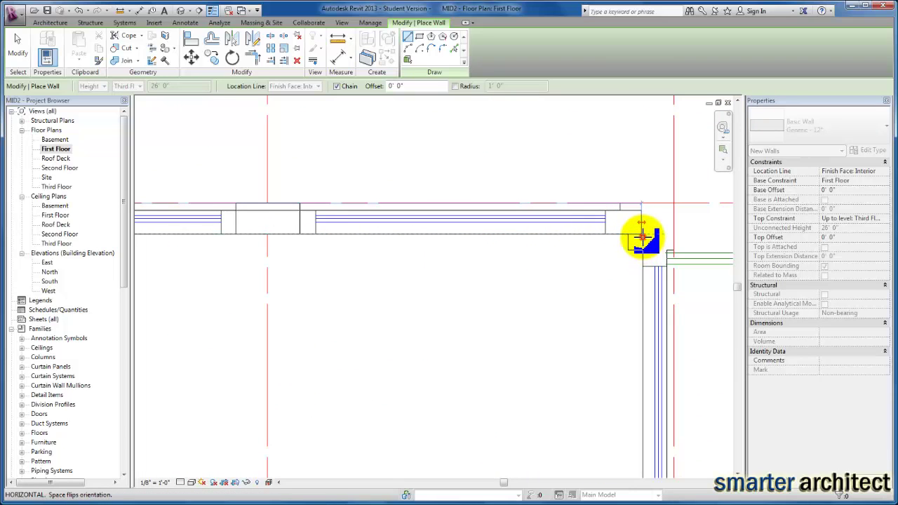
pyautogui.click(642, 238)
pyautogui.scroll(-3, 635, 295)
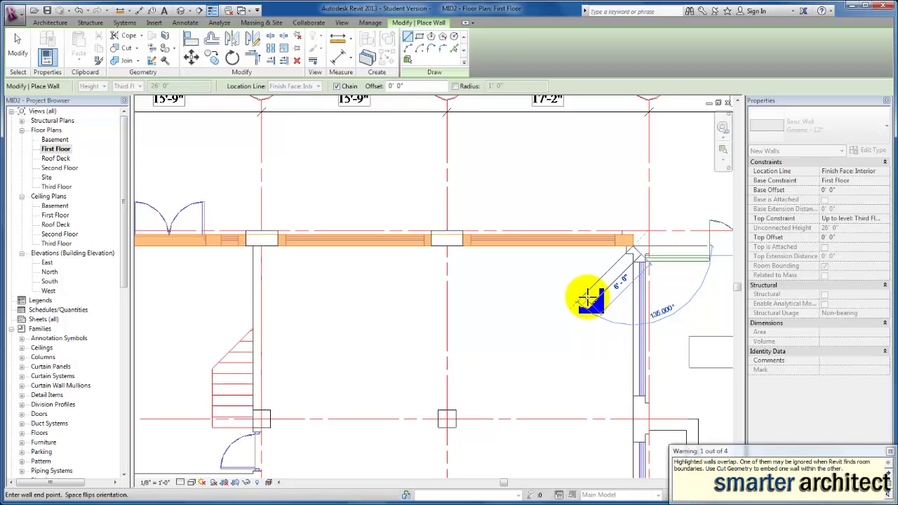
pyautogui.press('Escape')
pyautogui.press('Escape')
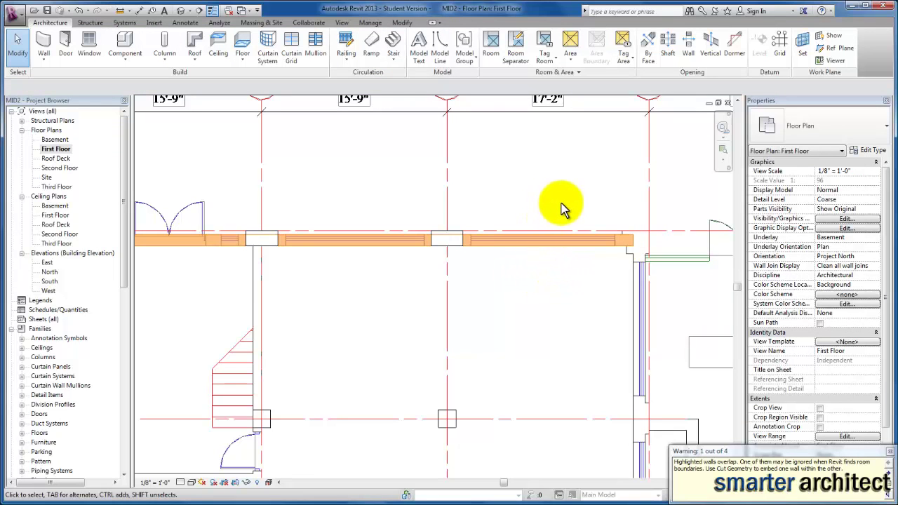
# - Use Cut Geometry to cut the grid 15 pilaster into the front wall
pyautogui.scroll(-2, 545, 193)
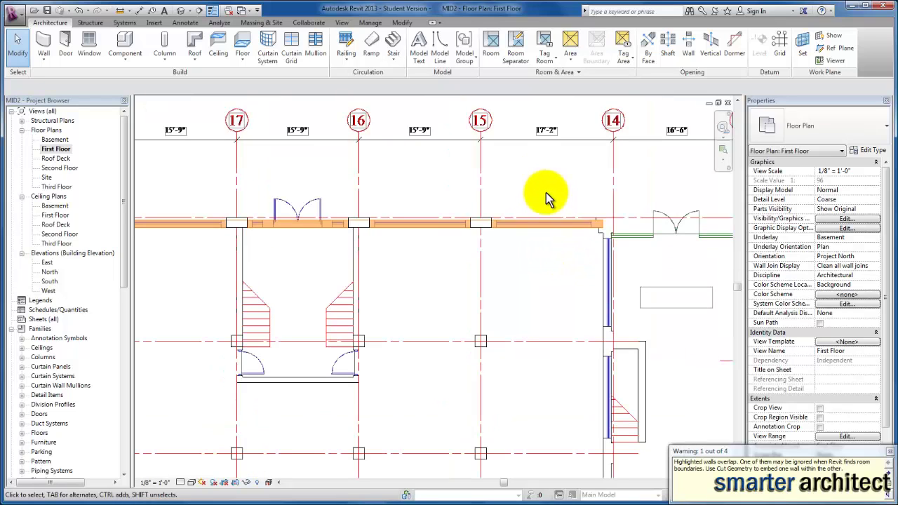
pyautogui.click(538, 190)
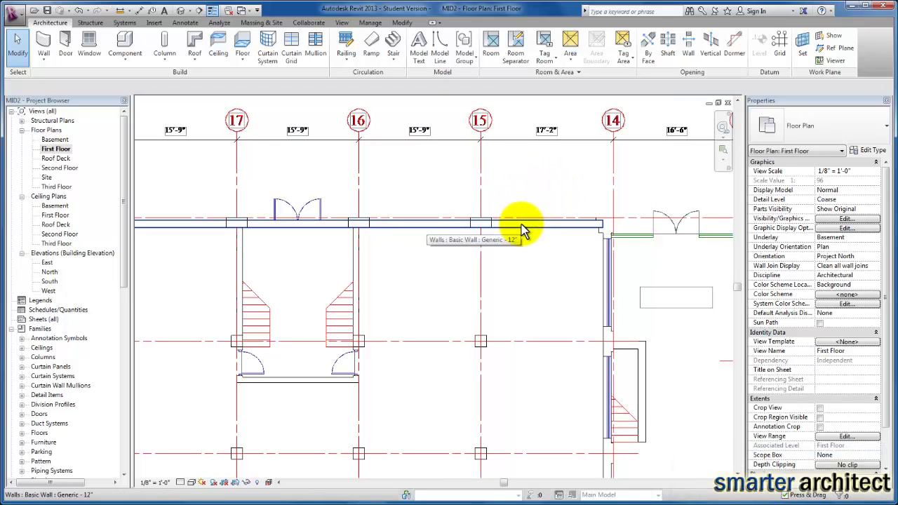
pyautogui.click(401, 23)
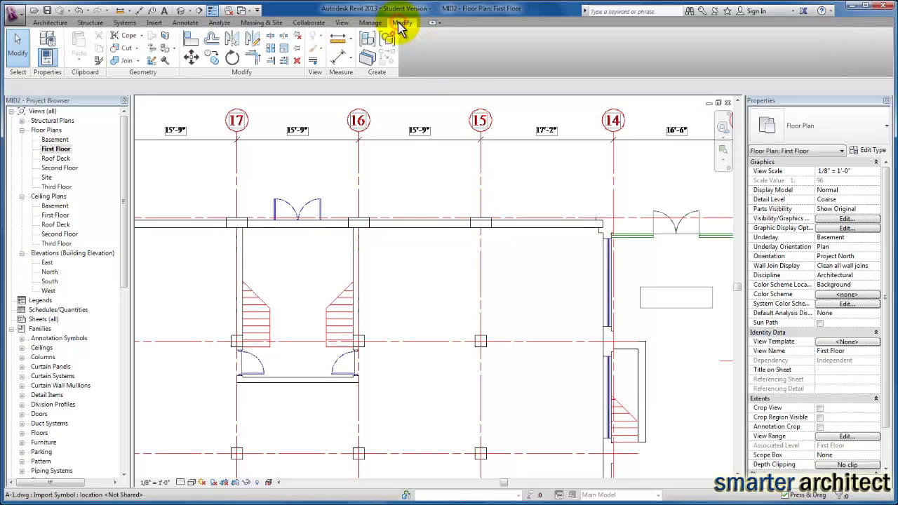
pyautogui.click(123, 53)
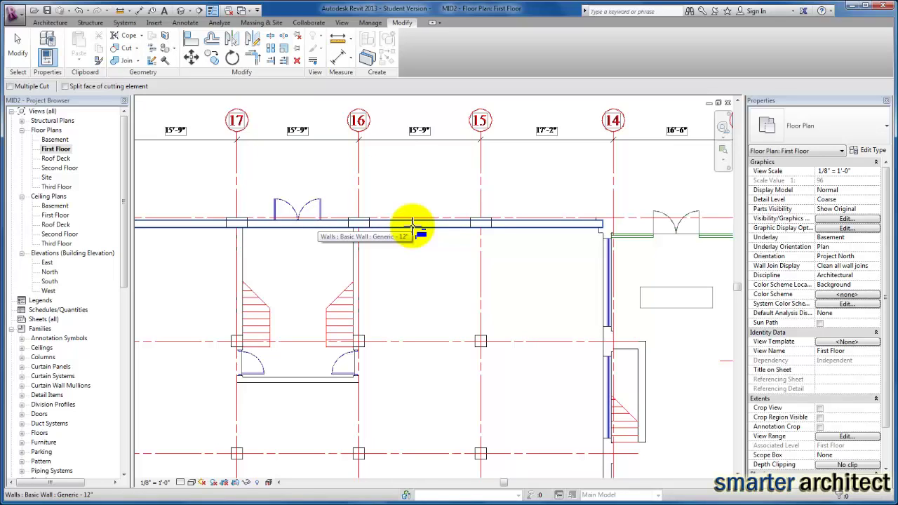
pyautogui.click(413, 224)
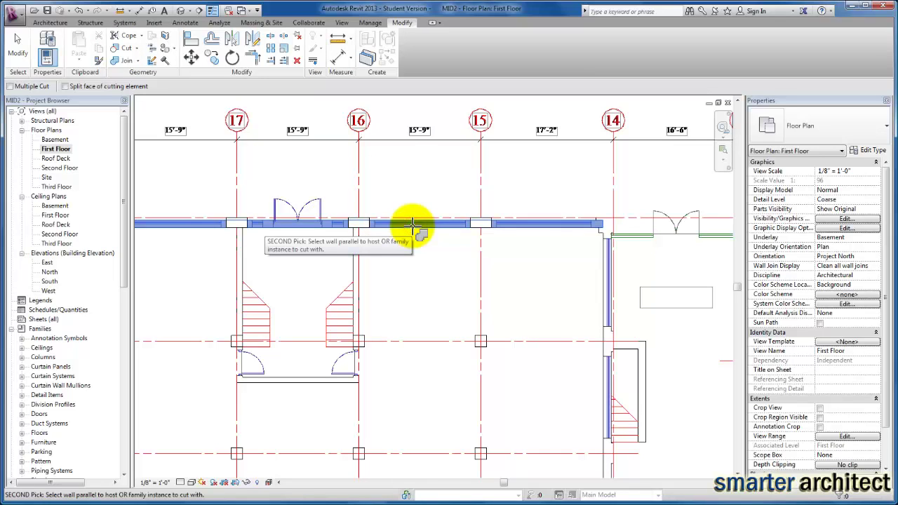
pyautogui.click(485, 220)
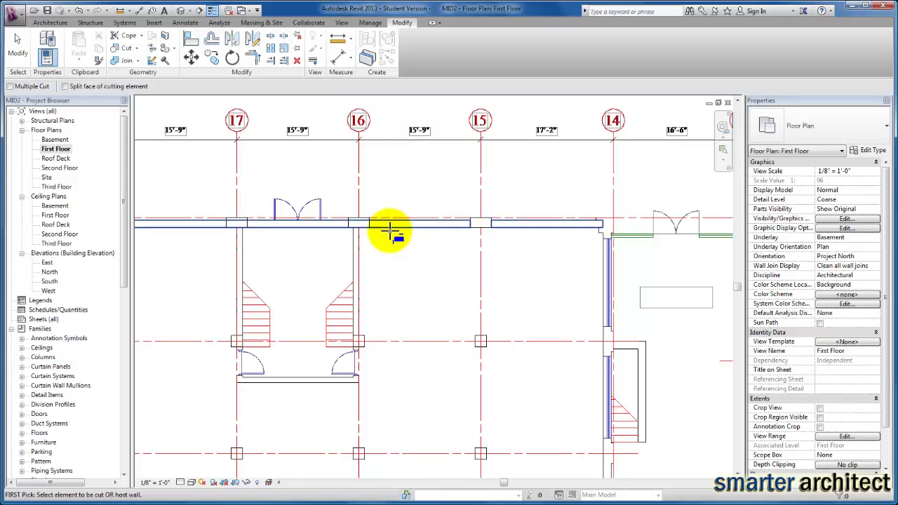
# - Cut the pilasters in the grid 17–16 bay into the front wall
pyautogui.click(390, 228)
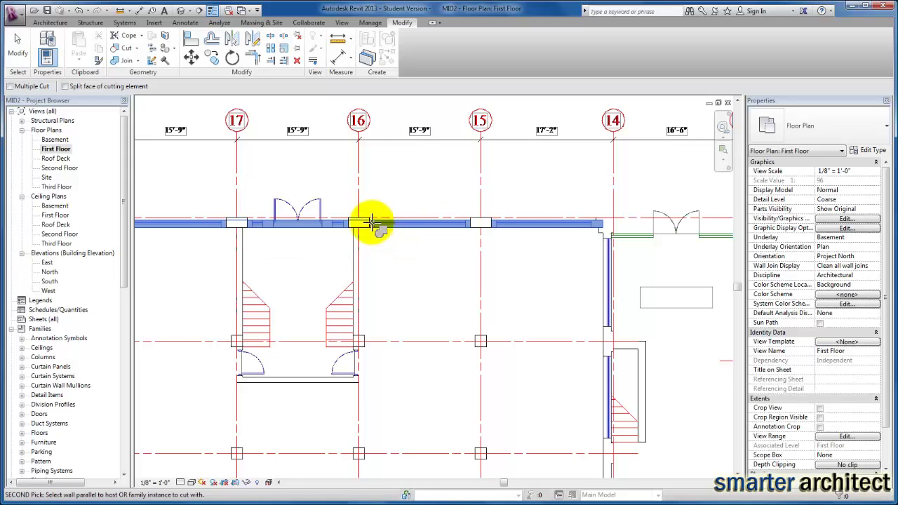
pyautogui.scroll(2, 365, 215)
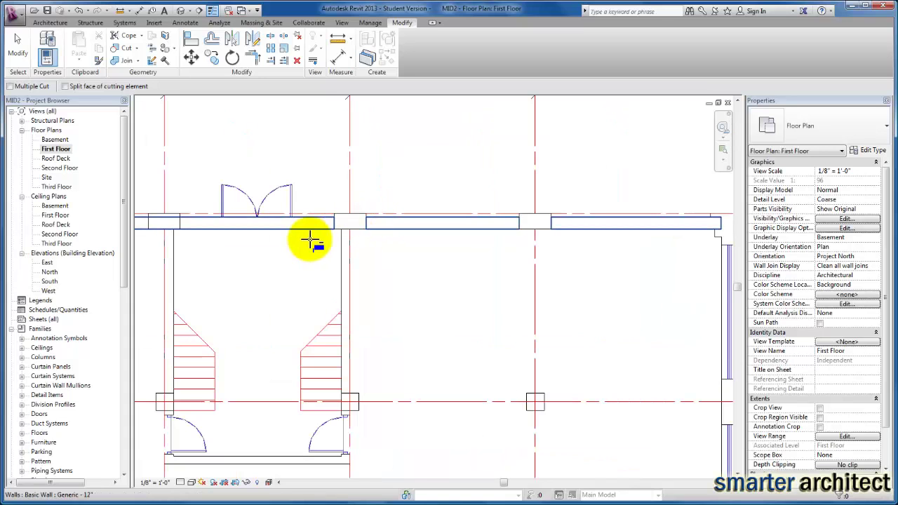
pyautogui.scroll(-2, 373, 247)
pyautogui.moveTo(373, 247); pyautogui.dragTo(357, 226, button='middle')
pyautogui.scroll(2, 362, 226)
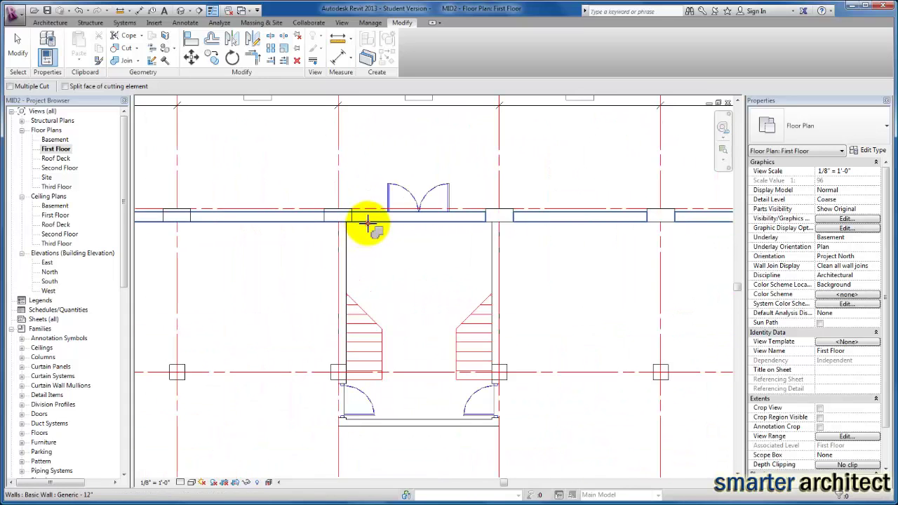
pyautogui.click(342, 209)
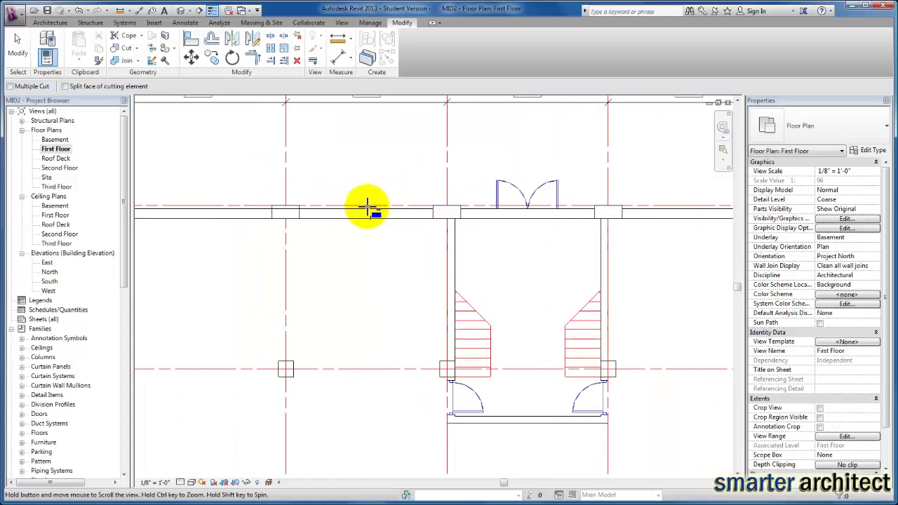
pyautogui.click(310, 207)
pyautogui.scroll(-3, 348, 193)
pyautogui.scroll(1, 351, 187)
pyautogui.scroll(2, 351, 188)
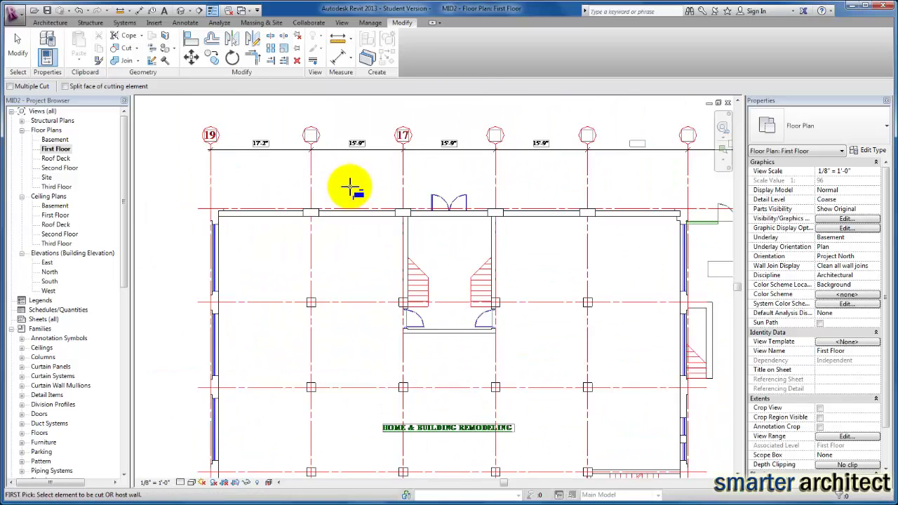
pyautogui.scroll(1, 350, 188)
pyautogui.press('Escape')
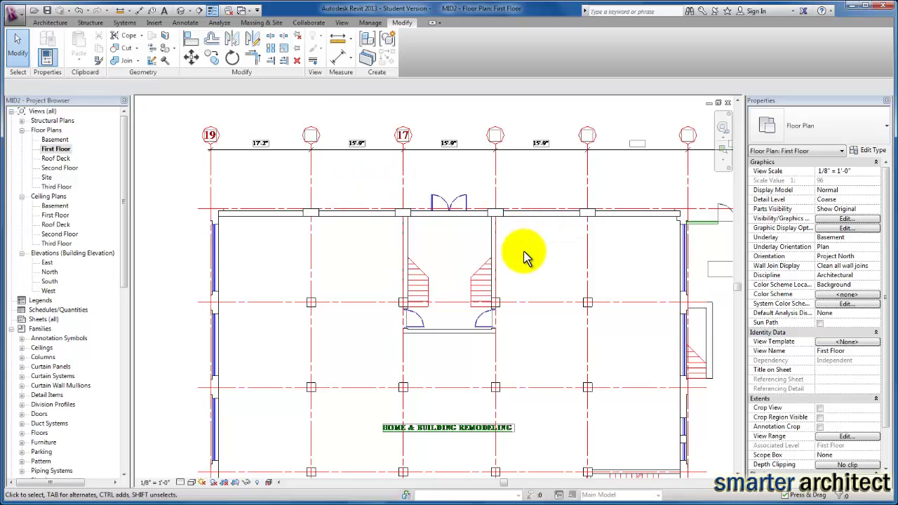
pyautogui.scroll(-1, 531, 276)
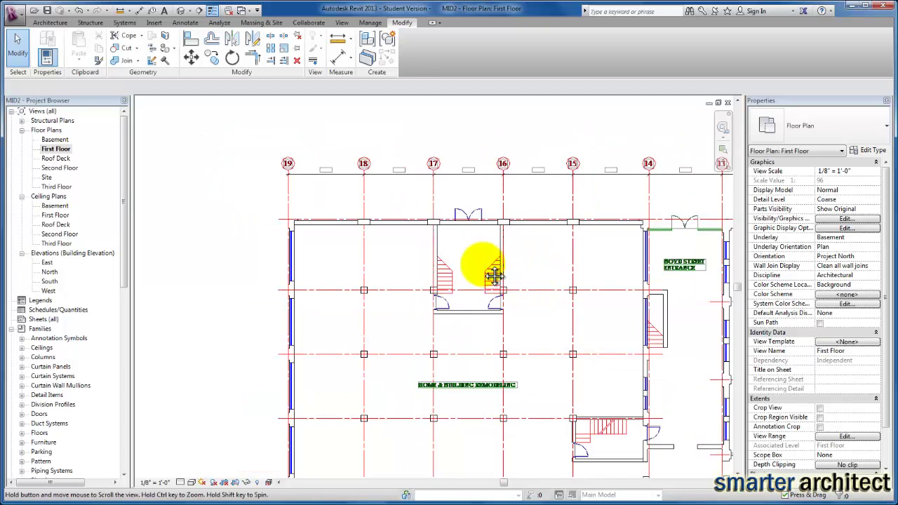
pyautogui.moveTo(361, 261); pyautogui.dragTo(472, 263, button='middle')
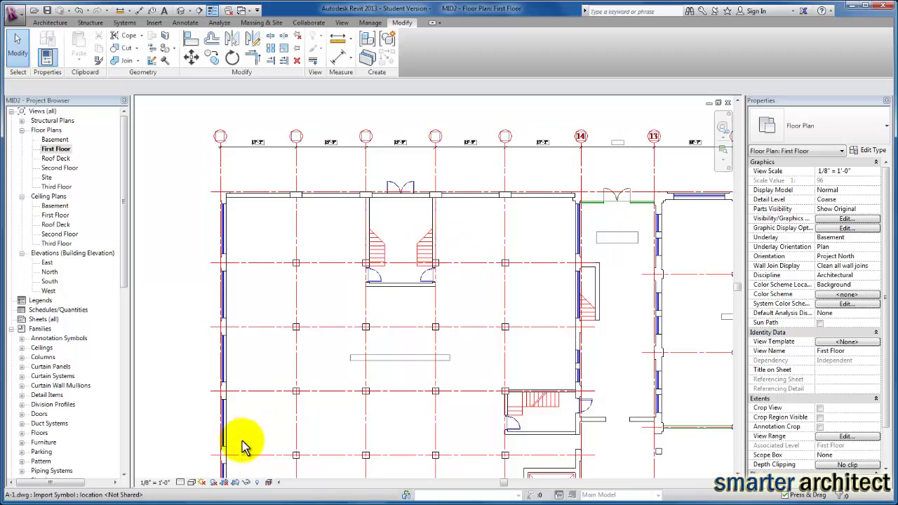
# - Switch the plan's visual style to Shaded and review the bays east of grid 13
pyautogui.click(191, 484)
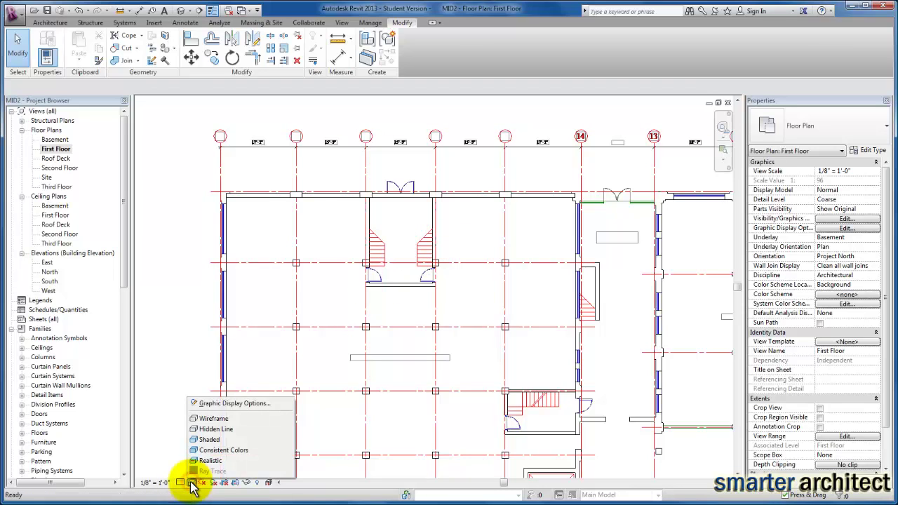
pyautogui.click(211, 440)
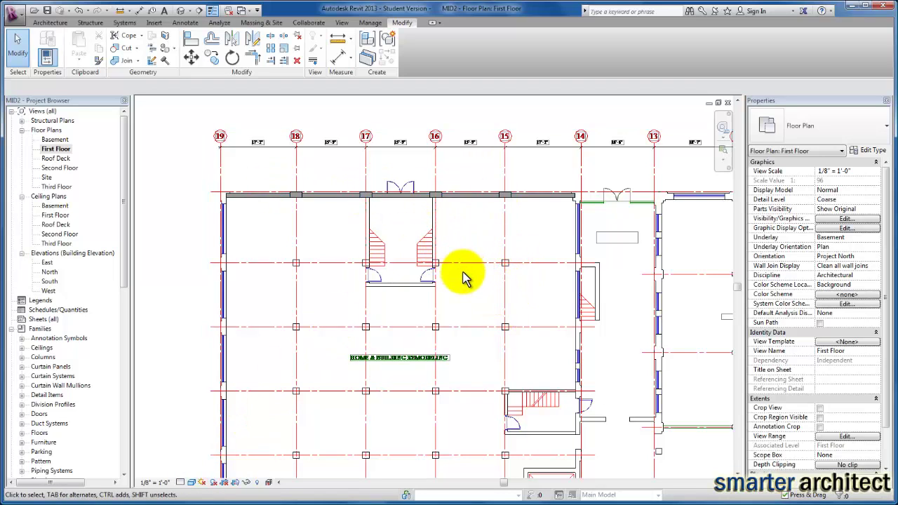
pyautogui.scroll(-2, 477, 281)
pyautogui.moveTo(481, 287); pyautogui.dragTo(392, 261, button='middle')
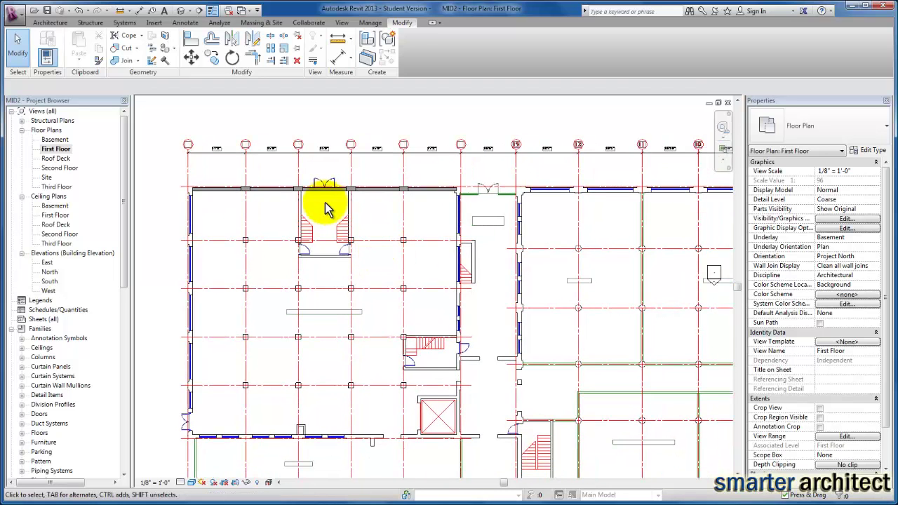